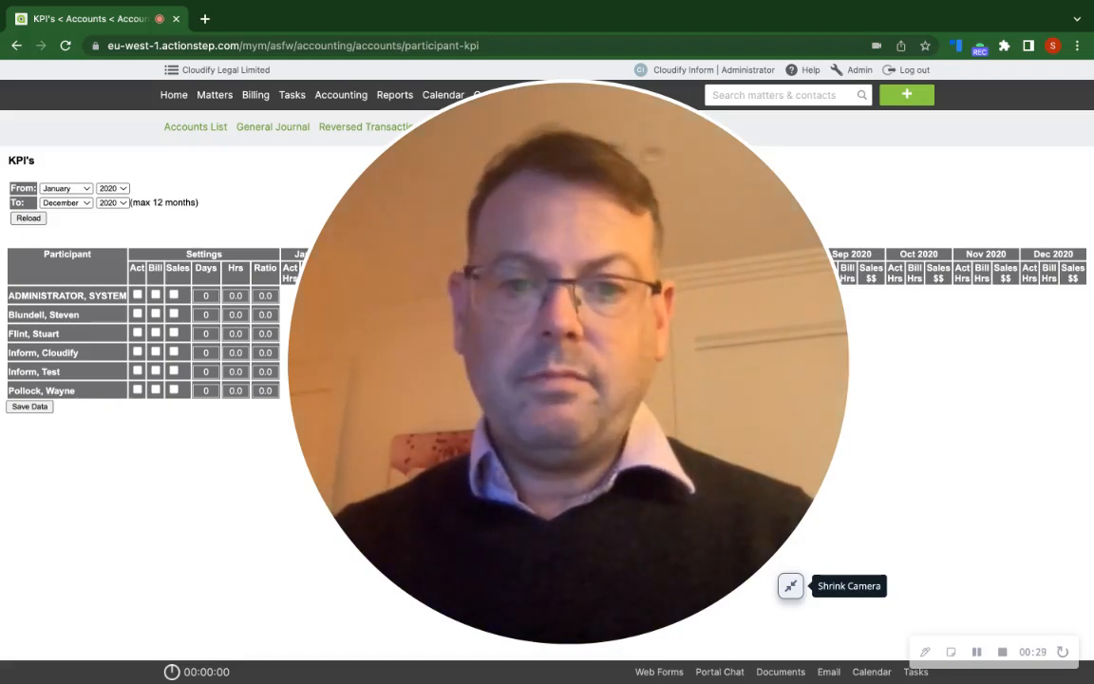
# Open the KPI's page for the accounting accounts
pyautogui.click(790, 585)
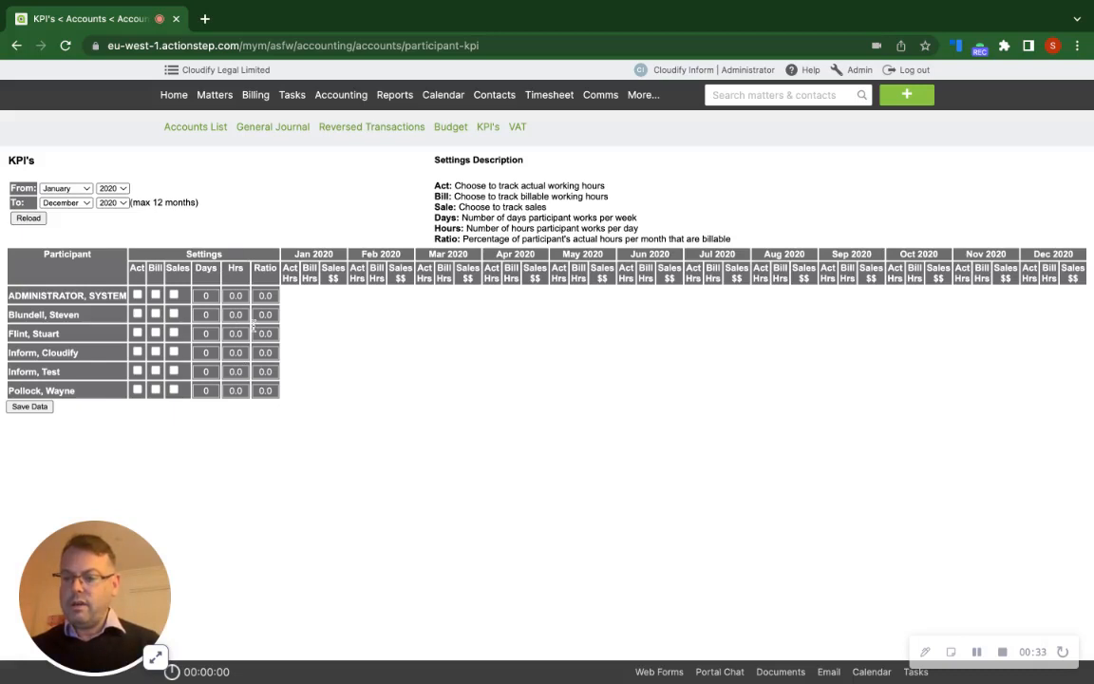
pyautogui.click(348, 104)
pyautogui.moveTo(370, 181)
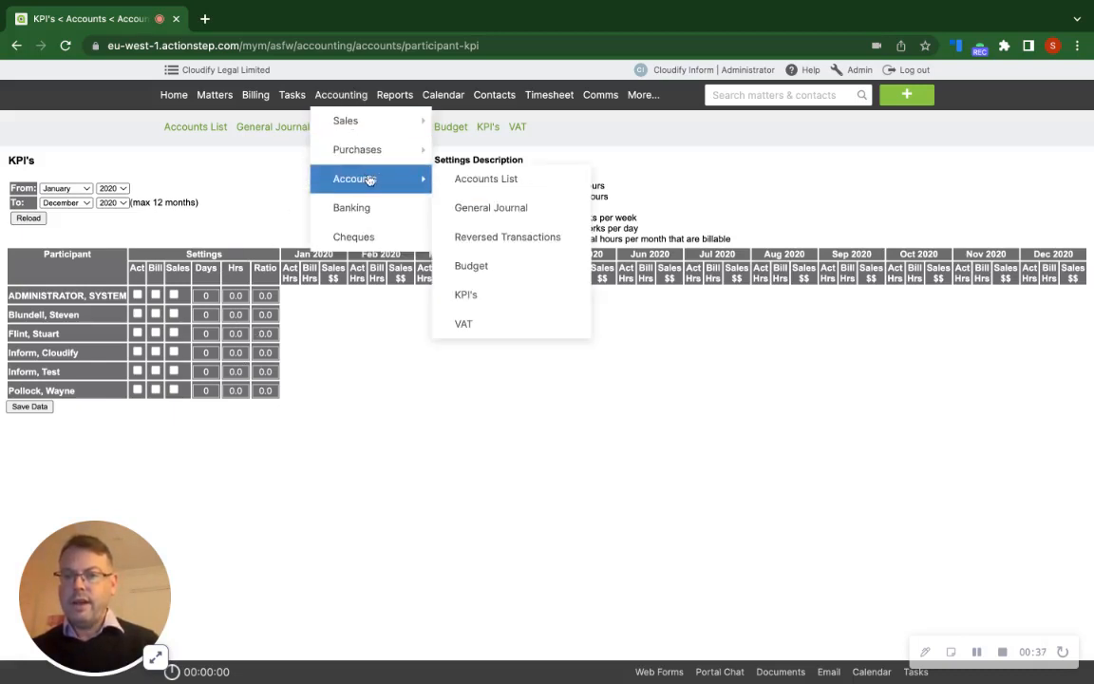
pyautogui.click(459, 299)
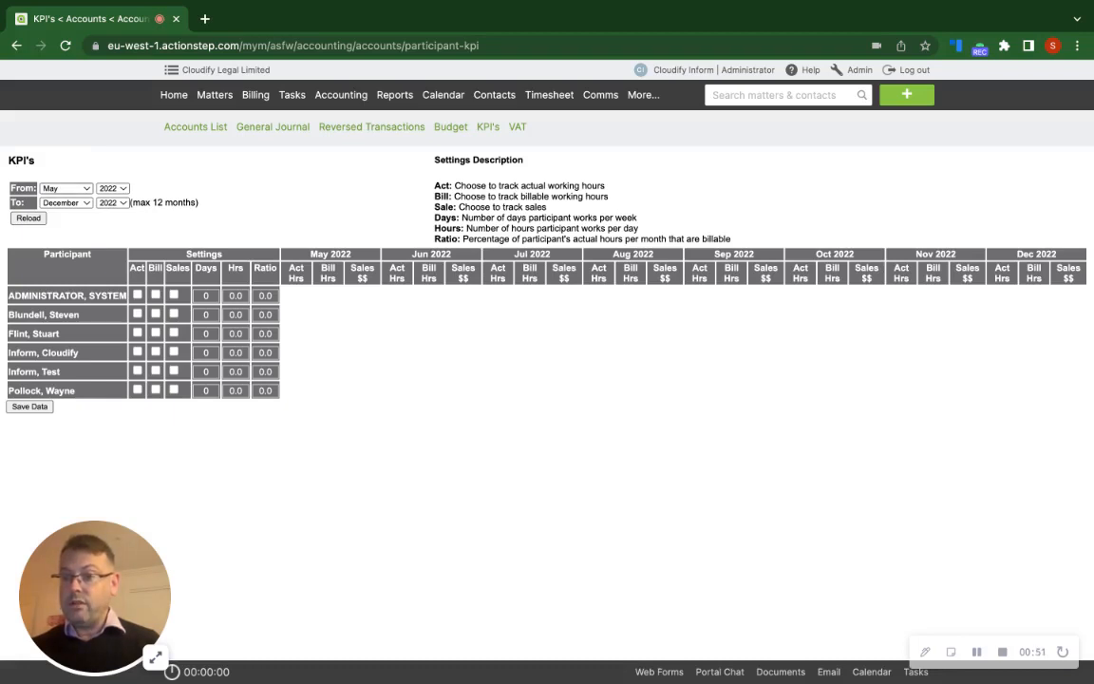
# Set the KPI period from April 2022 to March 2023 and reload the table
pyautogui.click(63, 175)
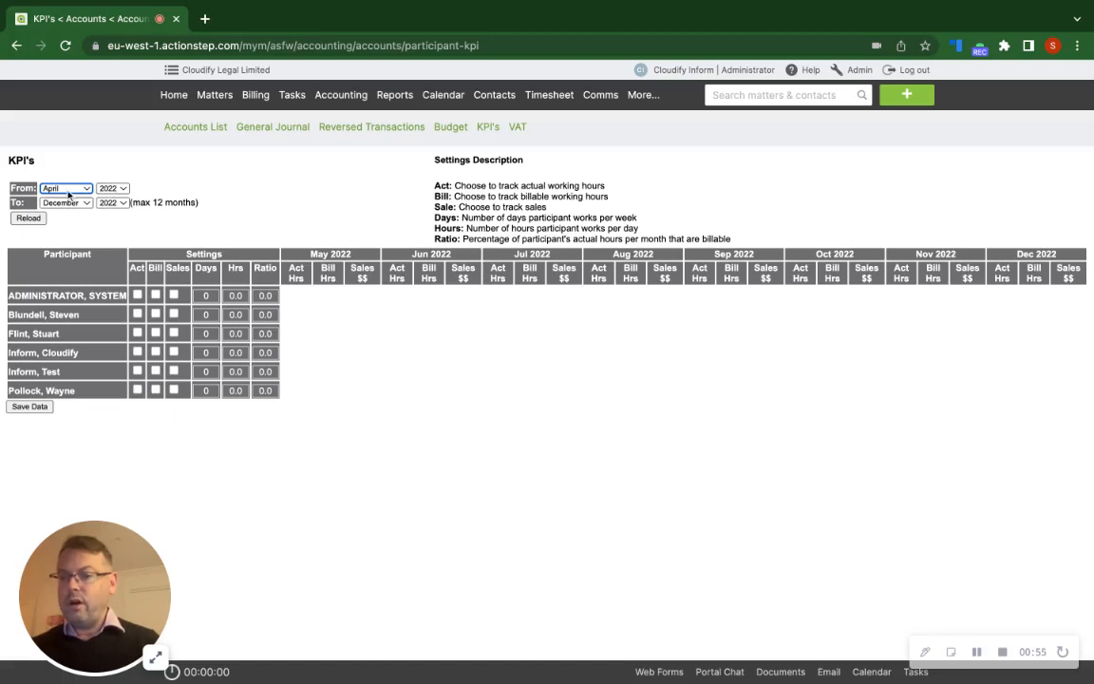
pyautogui.click(80, 204)
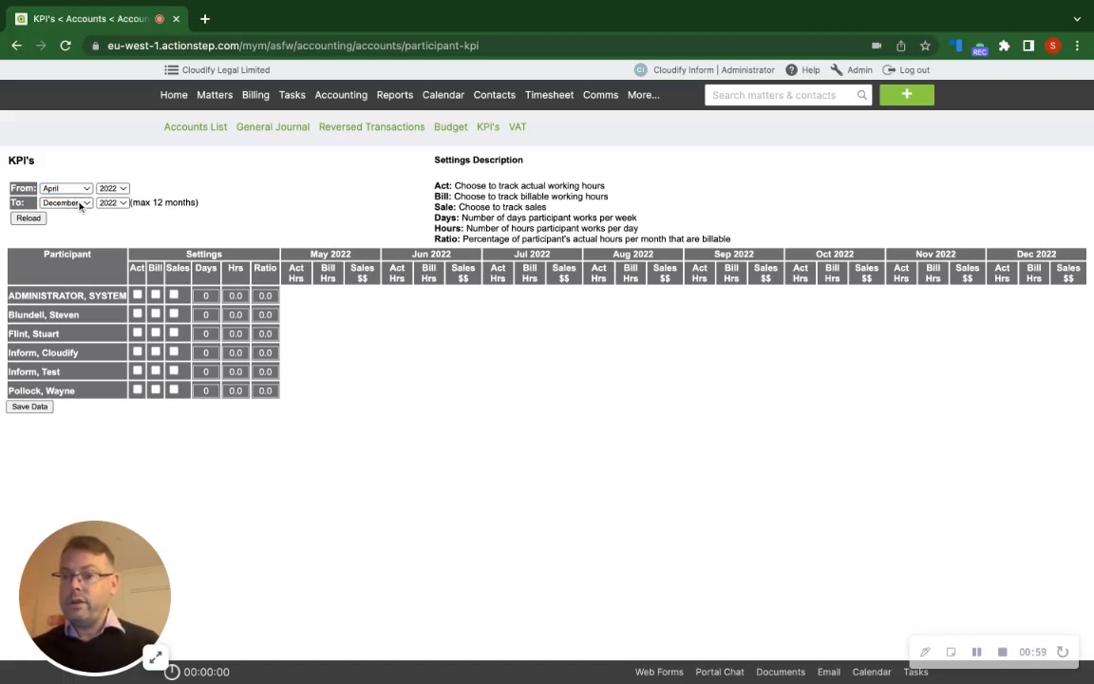
pyautogui.click(65, 80)
pyautogui.click(112, 206)
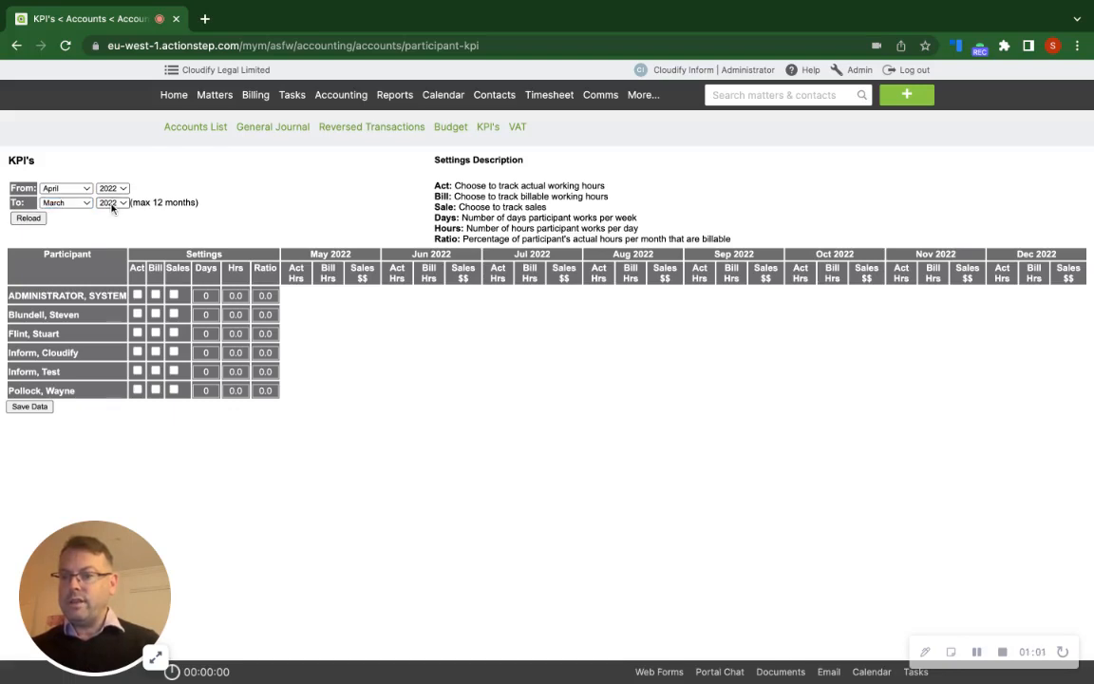
pyautogui.click(133, 226)
pyautogui.click(29, 219)
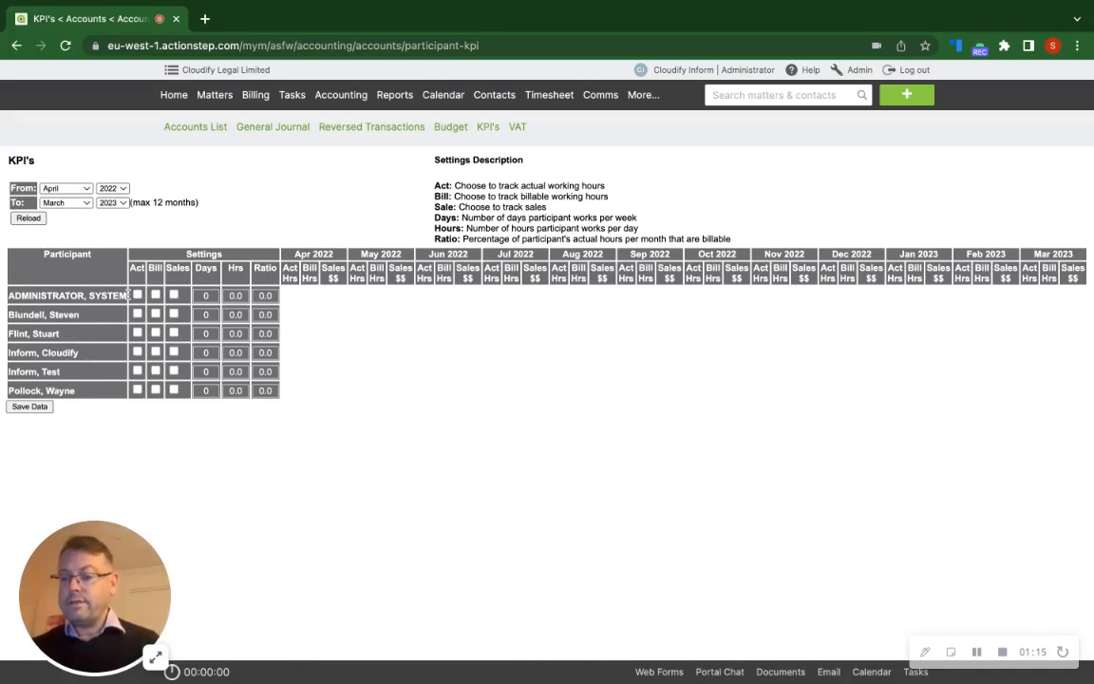
# Enable tracking of actual hours, billable hours and sales for the second, third and last participants in the table
pyautogui.click(136, 313)
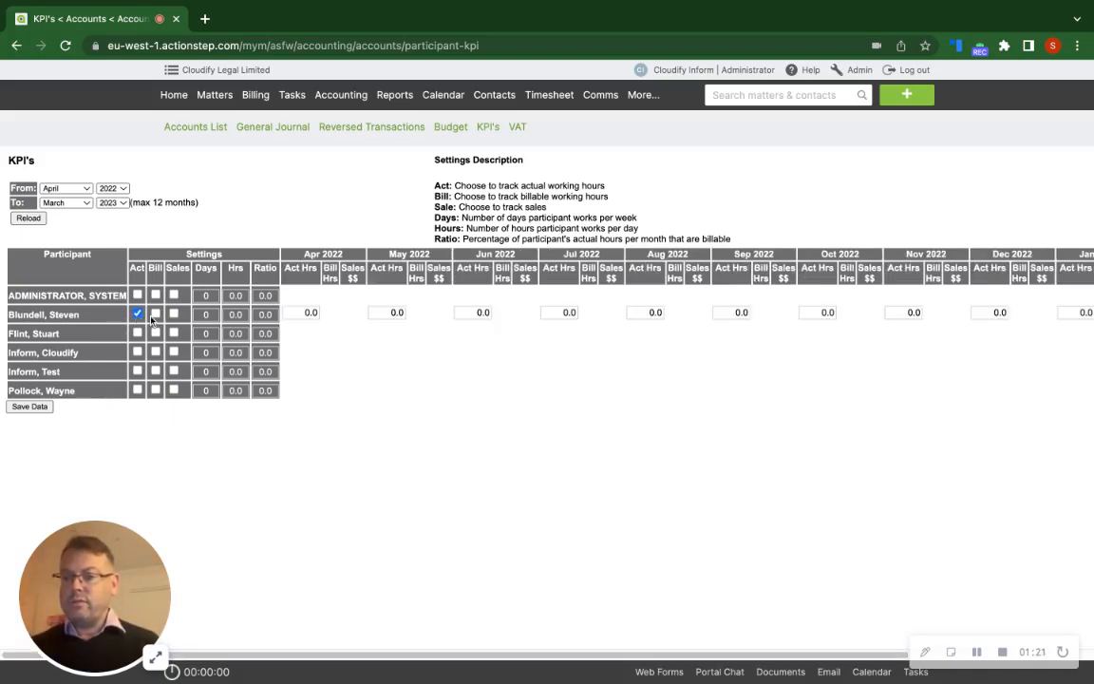
pyautogui.click(156, 314)
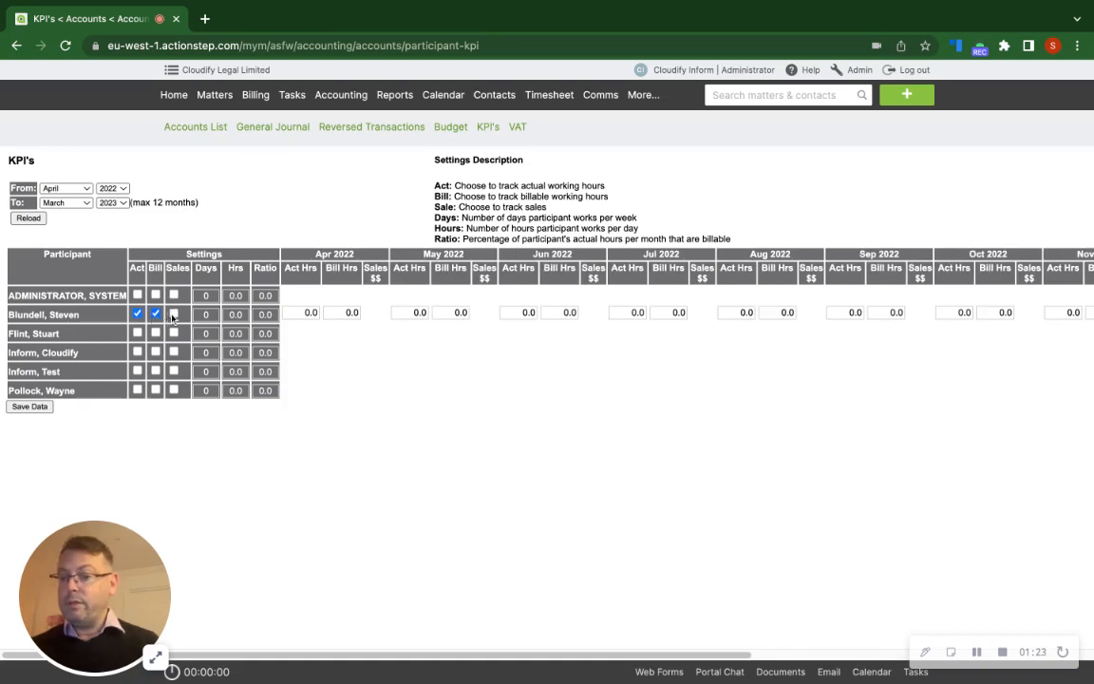
pyautogui.click(173, 314)
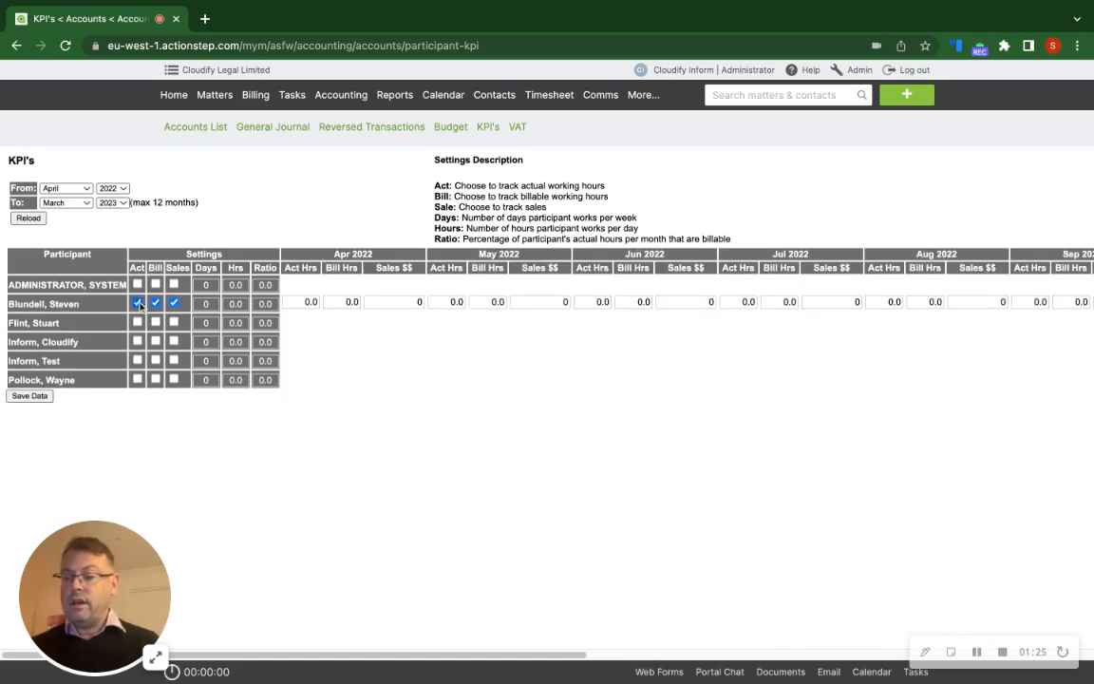
pyautogui.click(137, 323)
pyautogui.click(156, 323)
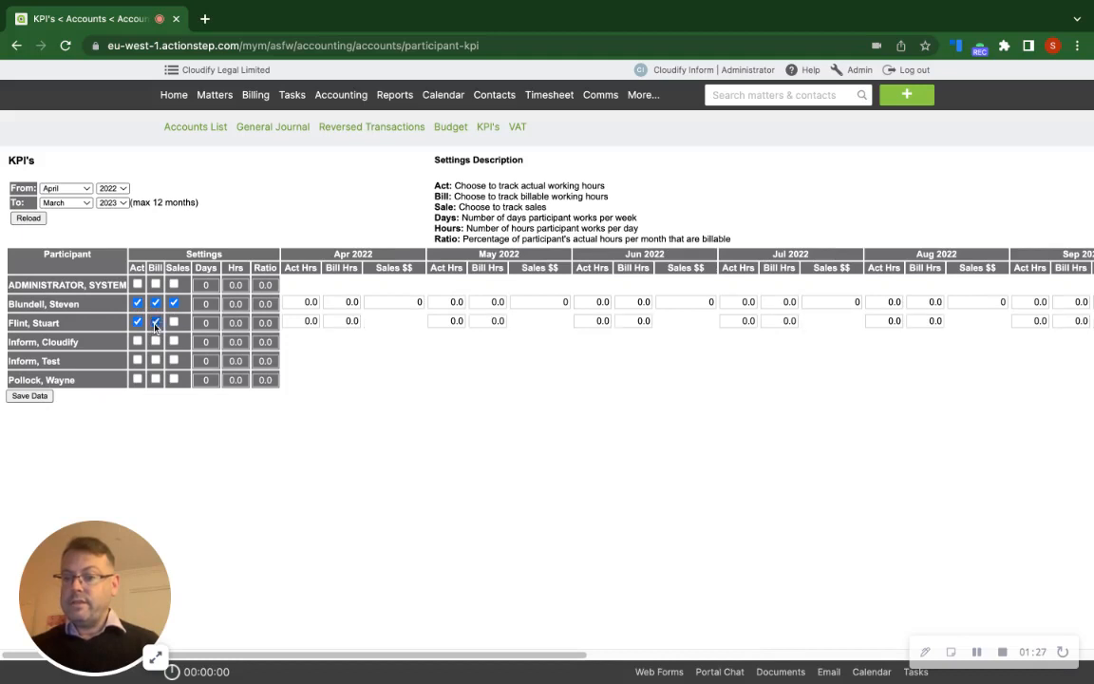
pyautogui.click(173, 323)
pyautogui.click(136, 378)
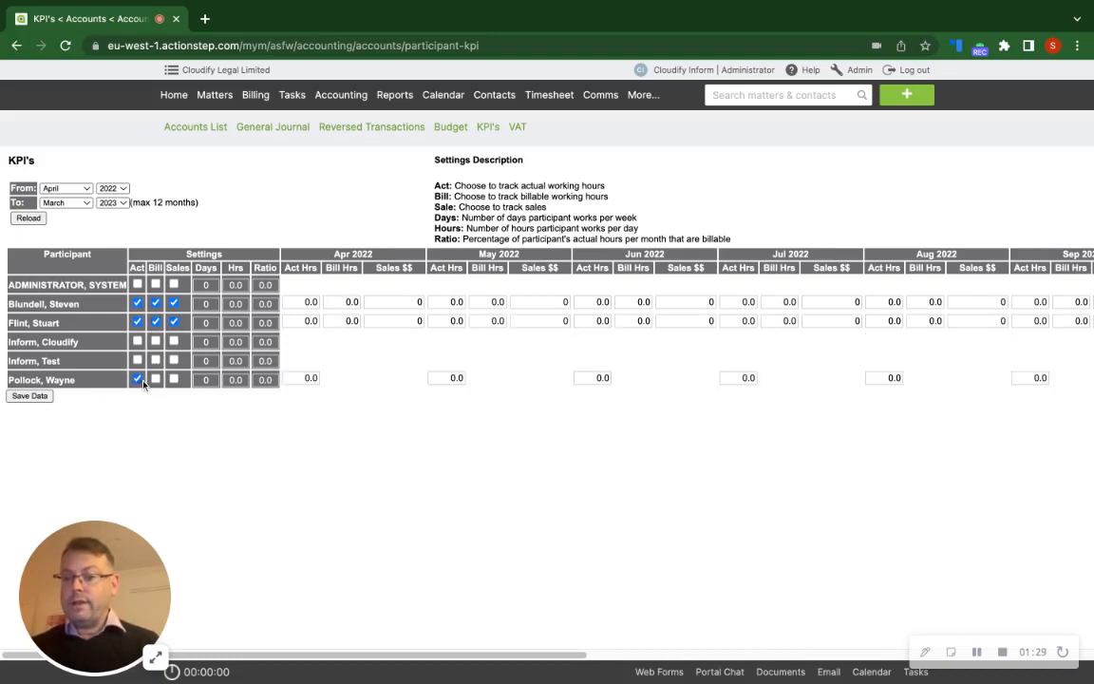
pyautogui.click(156, 379)
pyautogui.click(173, 379)
# Set the working days per week to 5 for the second participant, 2 for the third and 5 for the last
pyautogui.click(212, 304)
pyautogui.write('5')
pyautogui.click(206, 323)
pyautogui.write('2')
pyautogui.click(213, 380)
pyautogui.click(207, 420)
# Set the working hours per day to 8 for the second, third and last participants
pyautogui.click(244, 304)
pyautogui.doubleClick(244, 304)
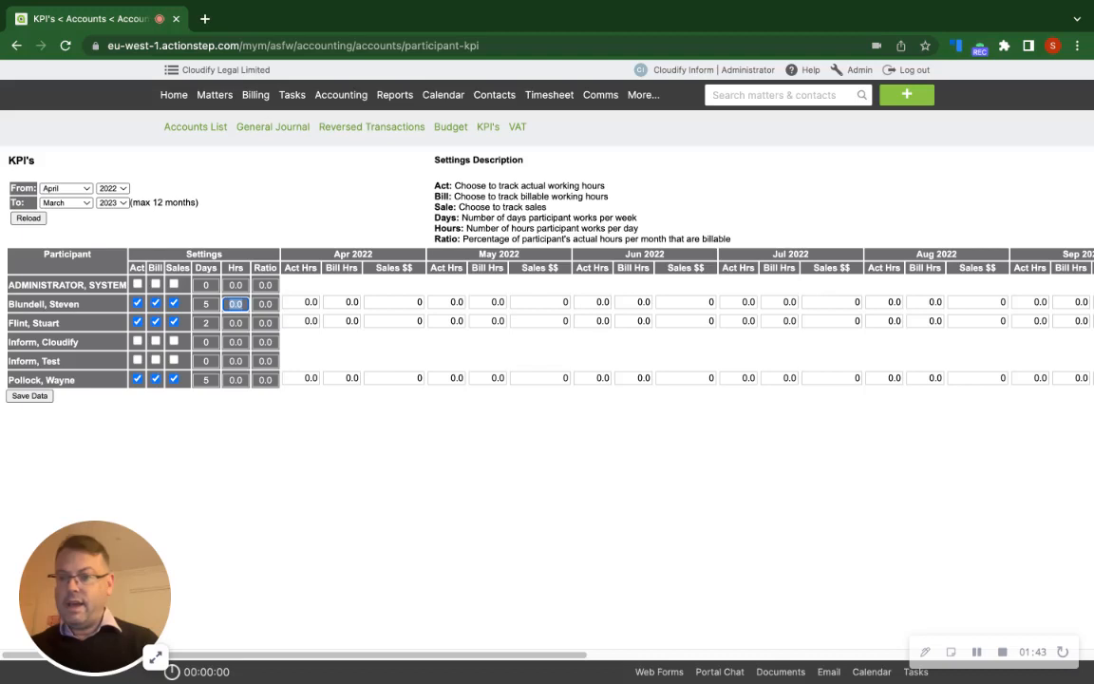
pyautogui.doubleClick(245, 322)
pyautogui.write('8')
pyautogui.doubleClick(245, 379)
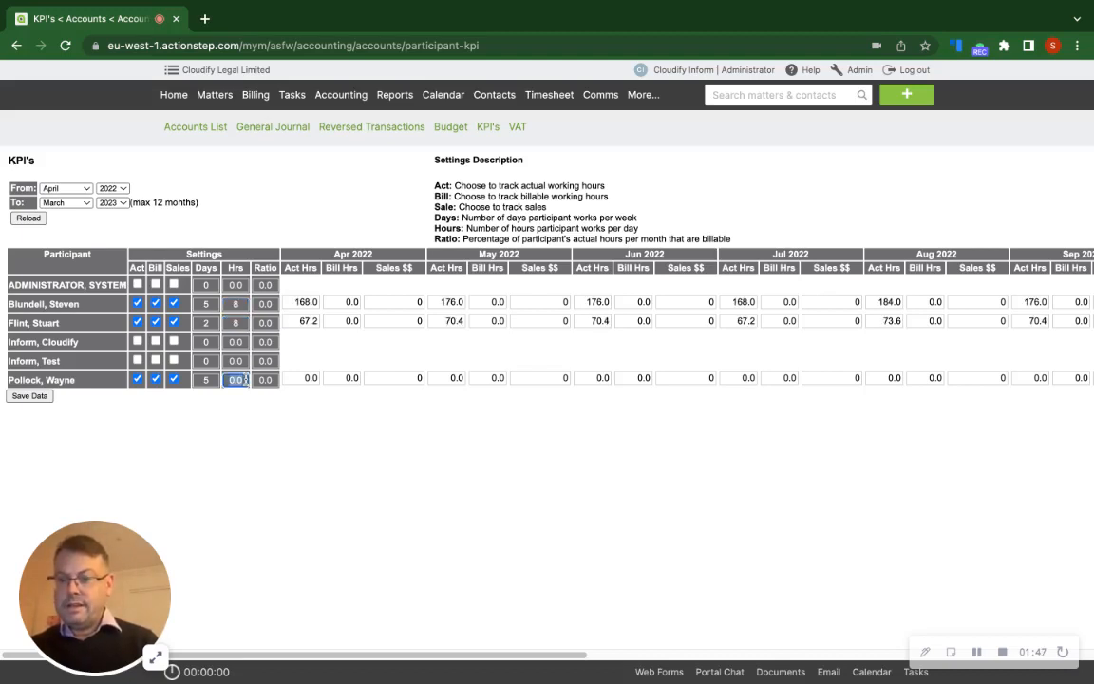
pyautogui.write('8')
# Set the billable ratio to 80 for the second, third and last participants
pyautogui.doubleClick(268, 303)
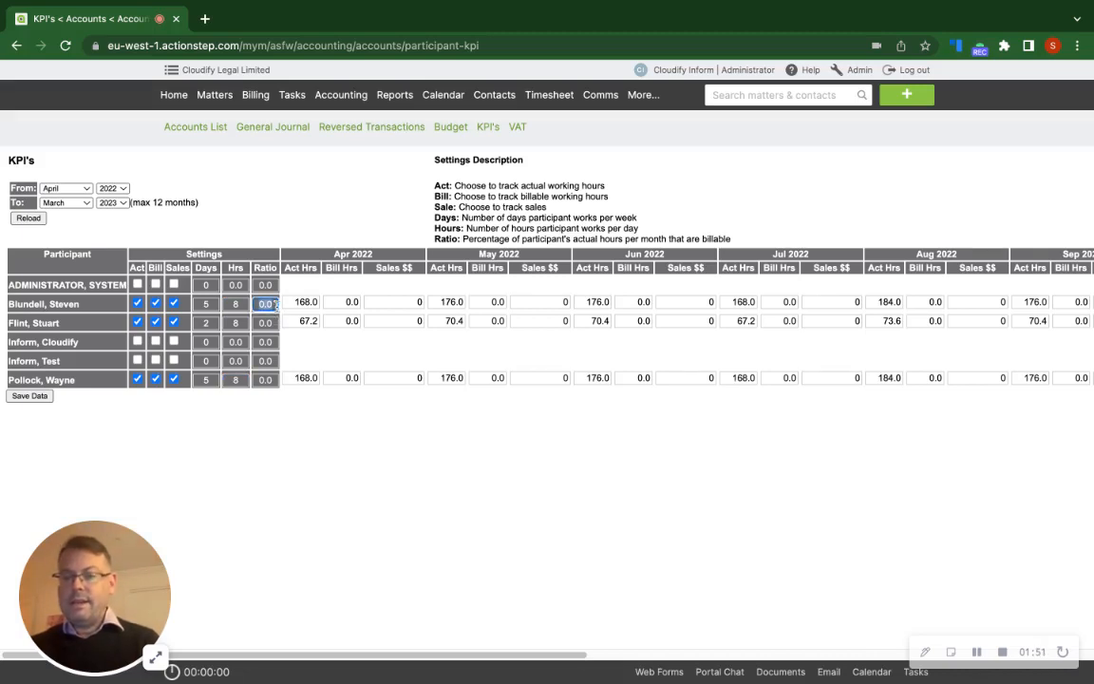
pyautogui.write('80')
pyautogui.doubleClick(271, 323)
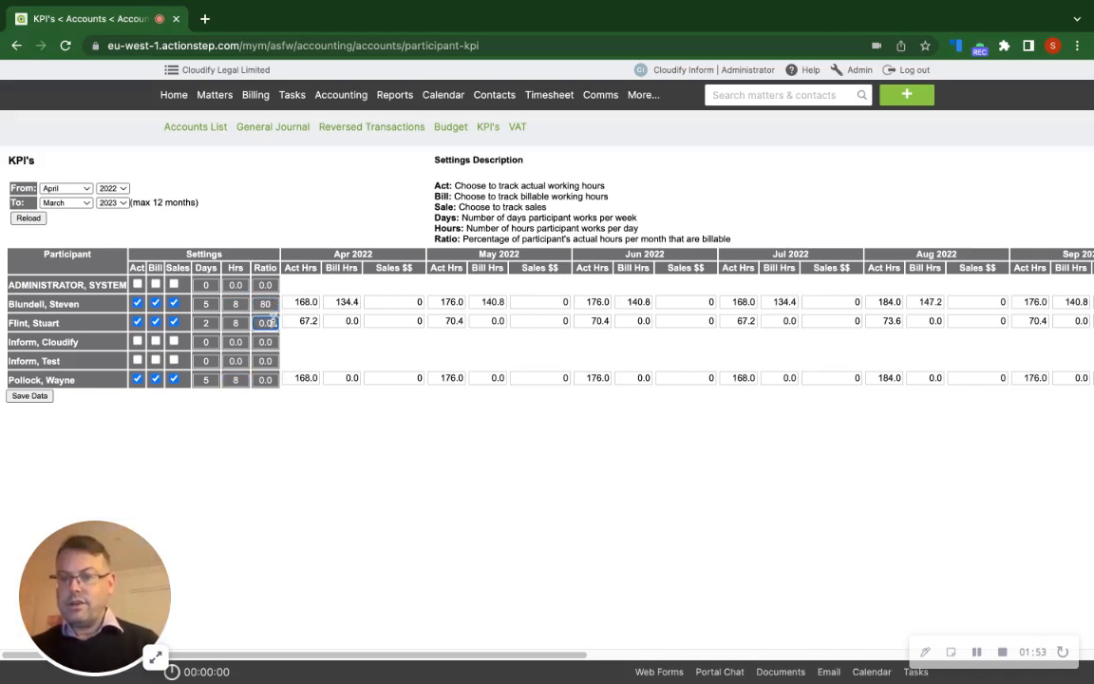
pyautogui.write('80')
pyautogui.doubleClick(264, 379)
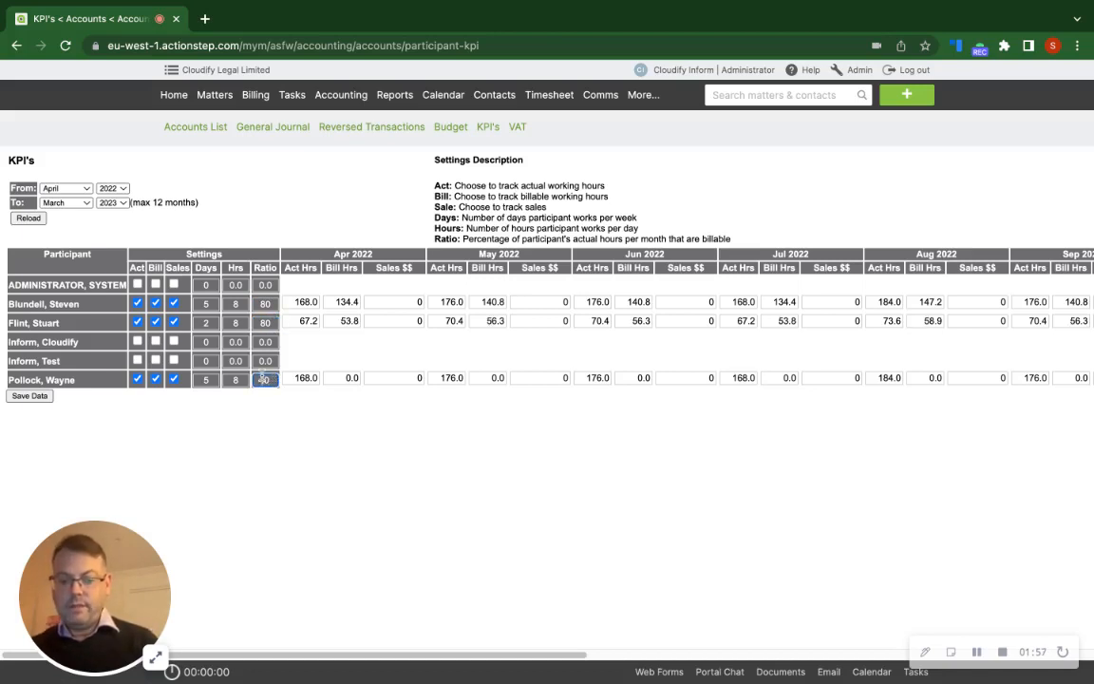
pyautogui.click(301, 410)
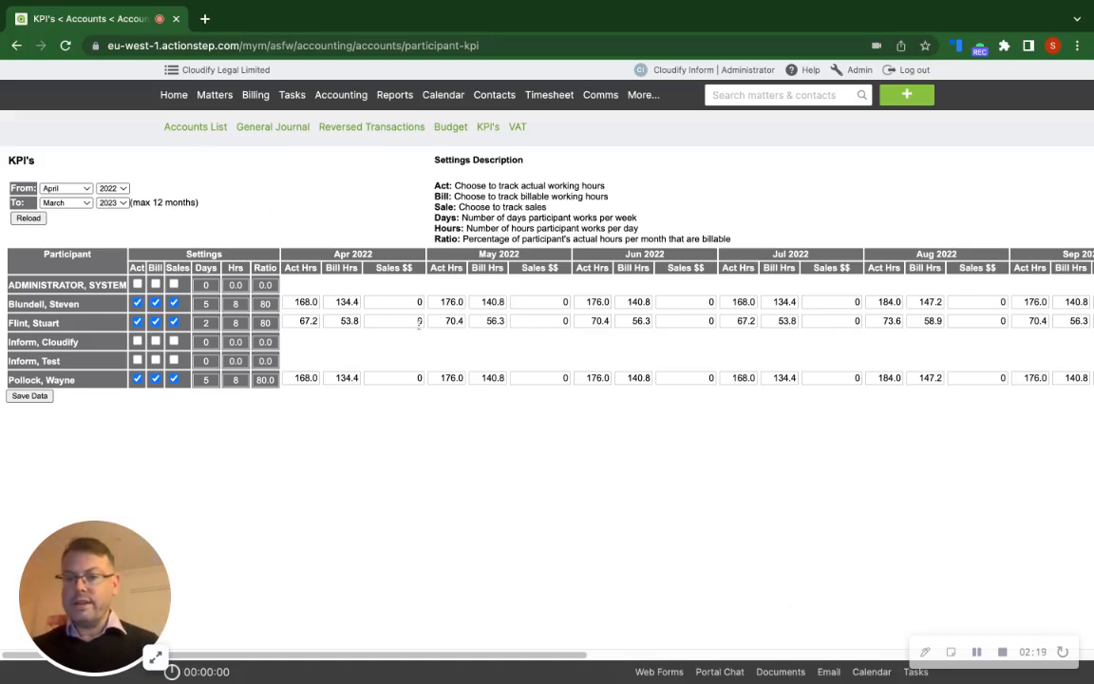
# Enter April 2022 sales targets of 12000 for the second participant, 1000 for the third and 10000 for the last
pyautogui.click(413, 304)
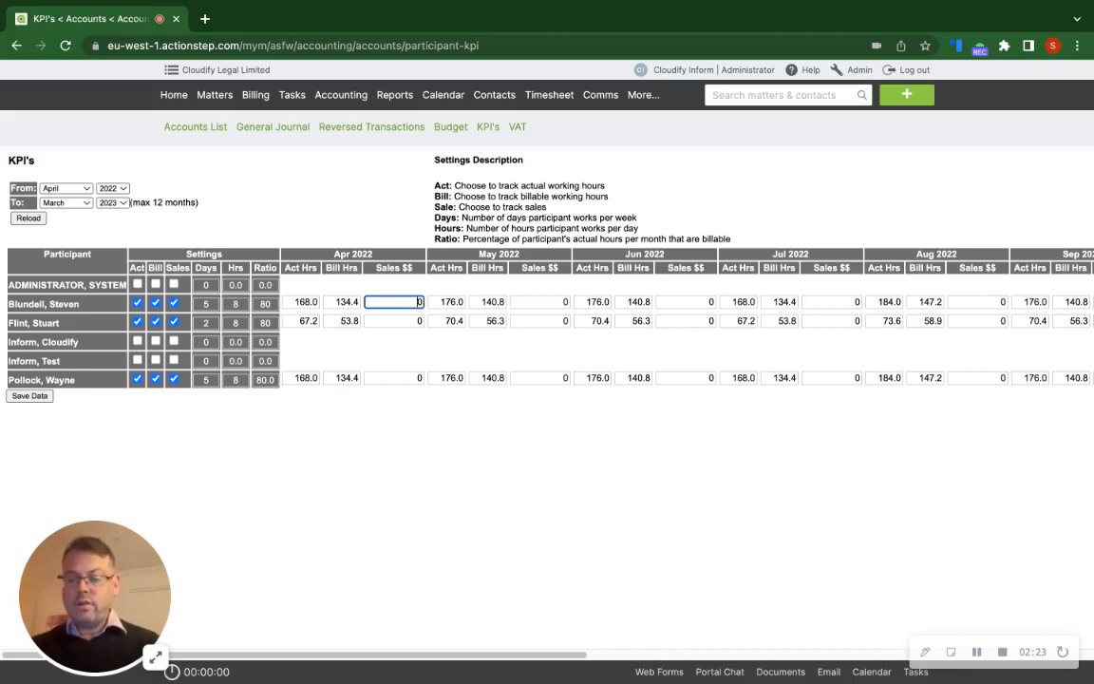
pyautogui.write('12000')
pyautogui.click(399, 322)
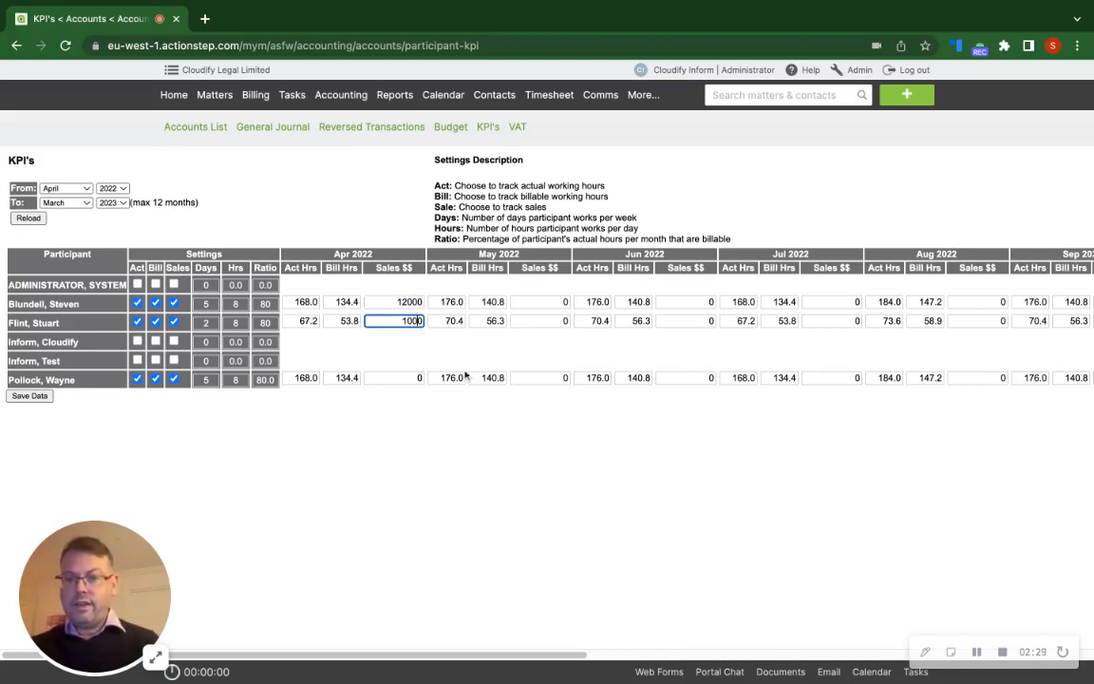
pyautogui.click(404, 378)
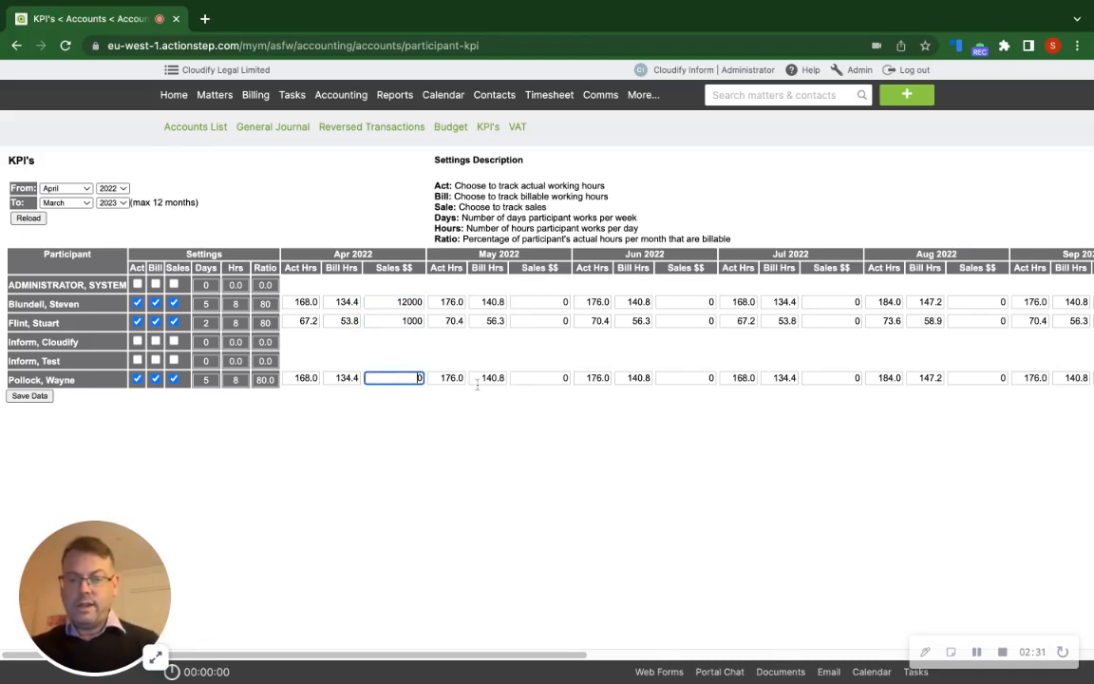
pyautogui.click(464, 428)
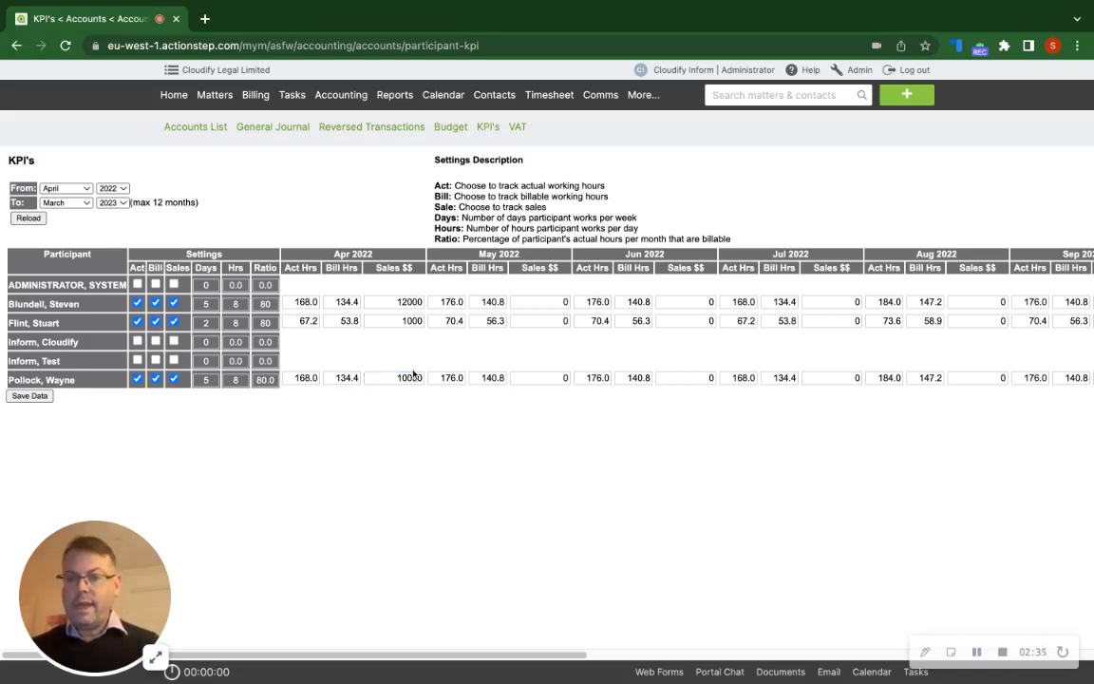
pyautogui.click(546, 302)
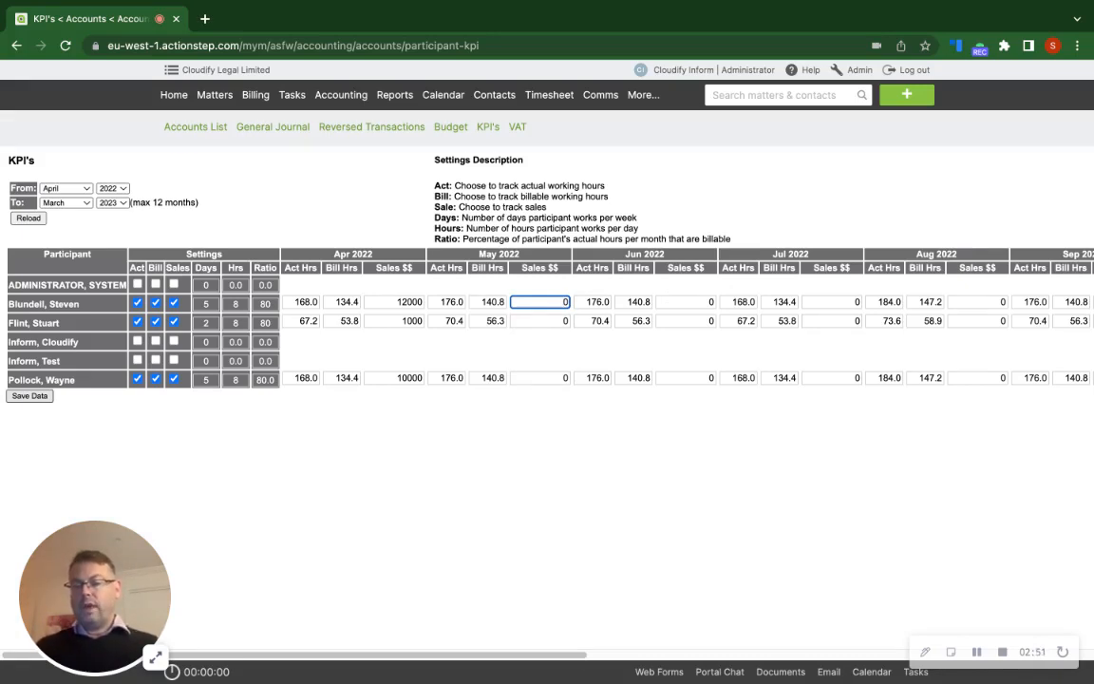
pyautogui.click(153, 662)
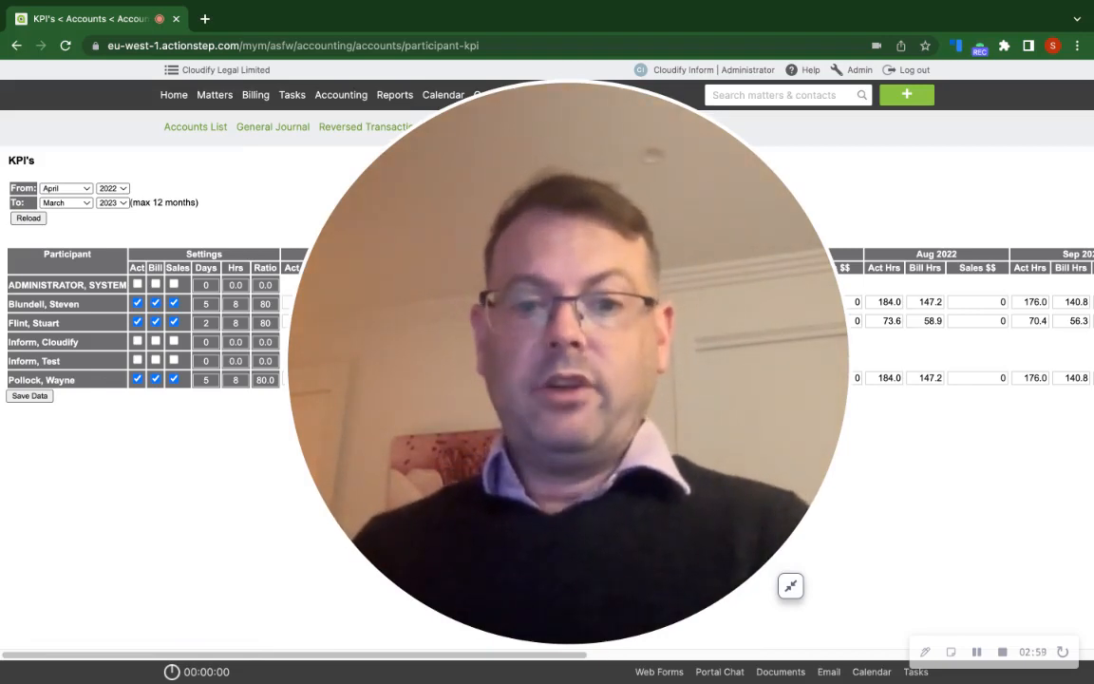
# Change the KPI period to April 2021 through March 2022 and reload the table
pyautogui.click(120, 191)
pyautogui.click(119, 203)
pyautogui.click(118, 203)
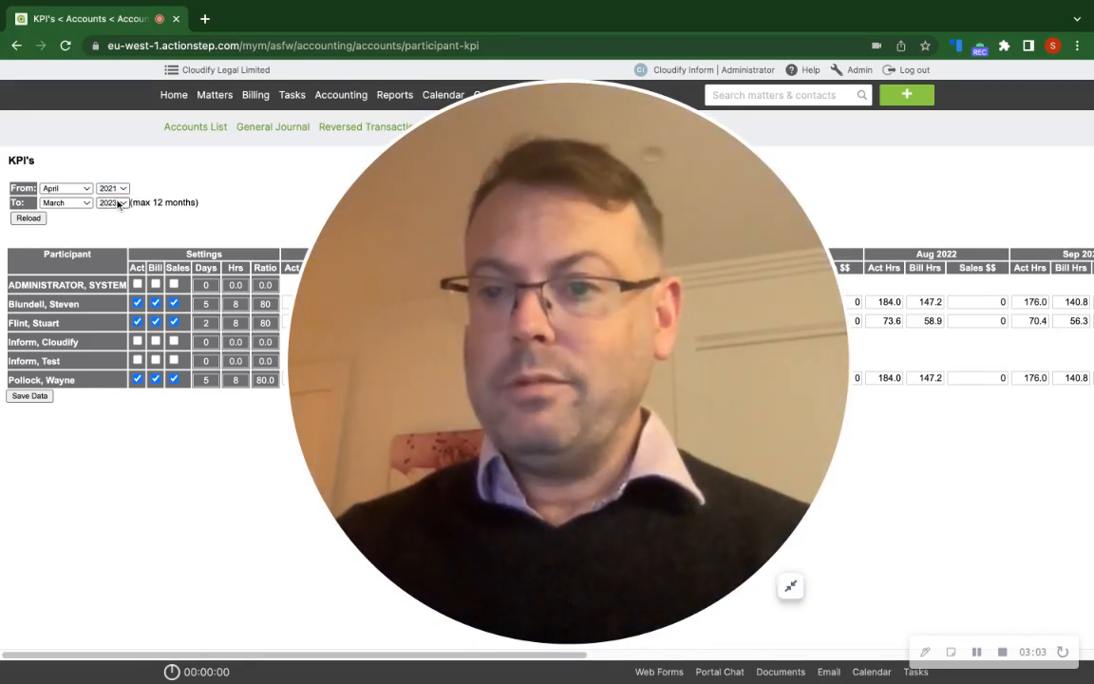
pyautogui.click(118, 204)
pyautogui.click(43, 219)
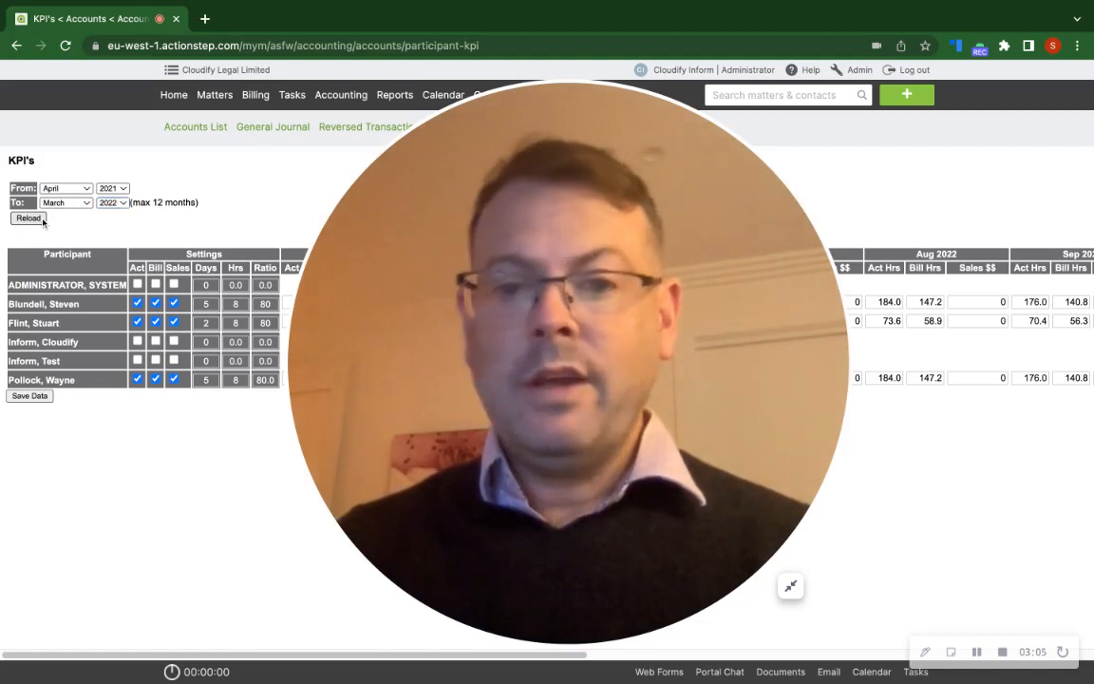